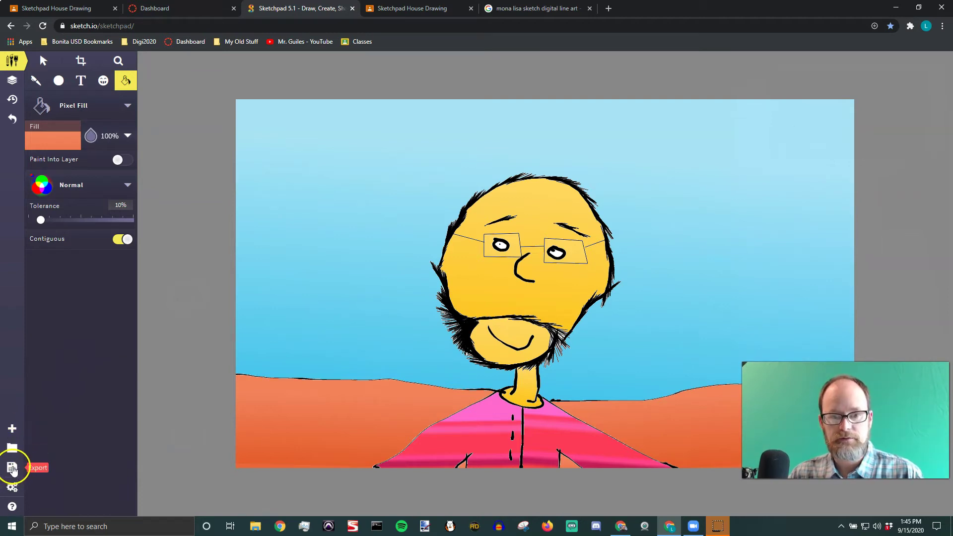
- Export the cartoon self-portrait from Sketchpad as a downloaded PNG image
left_click(12, 469)
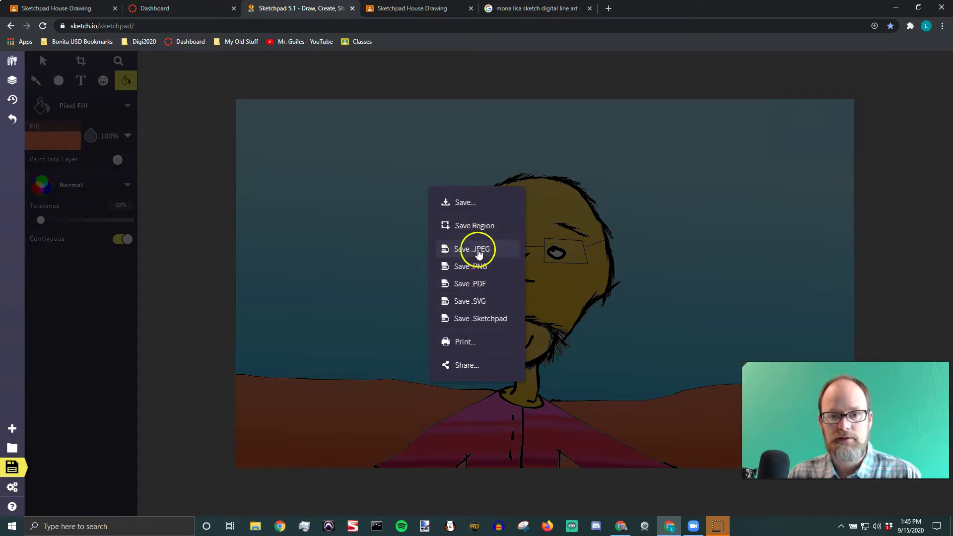
left_click(468, 268)
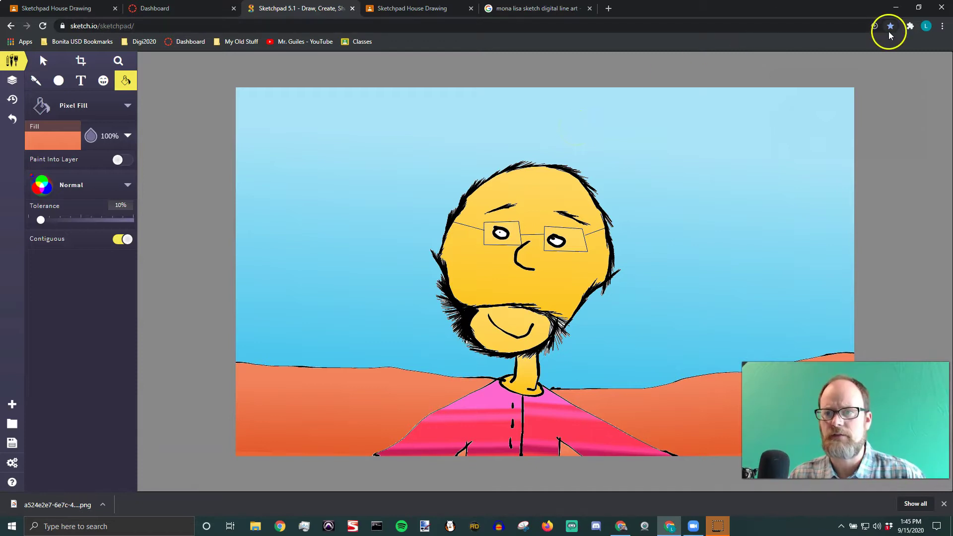
- Turn on Chrome's Advanced setting 'Ask where to save each file before downloading'
left_click(944, 27)
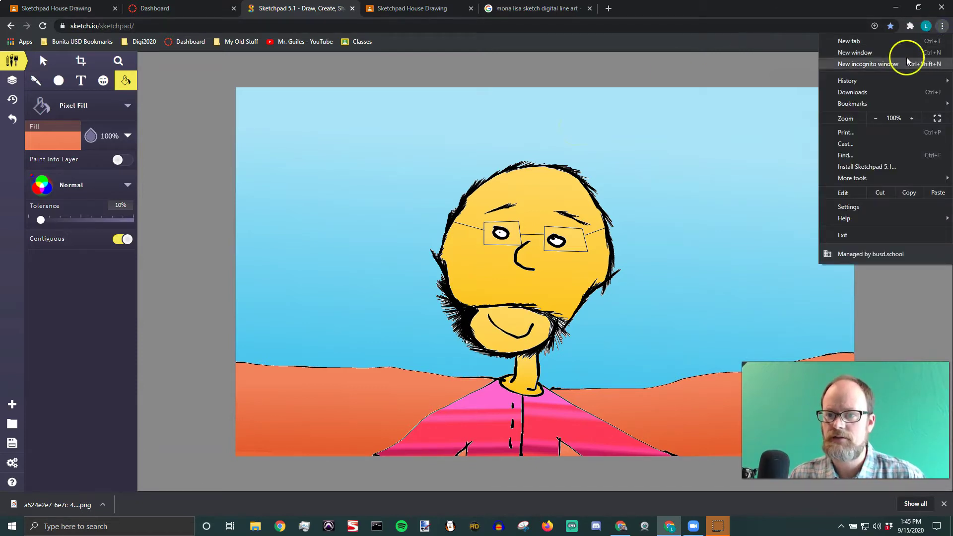
left_click(854, 209)
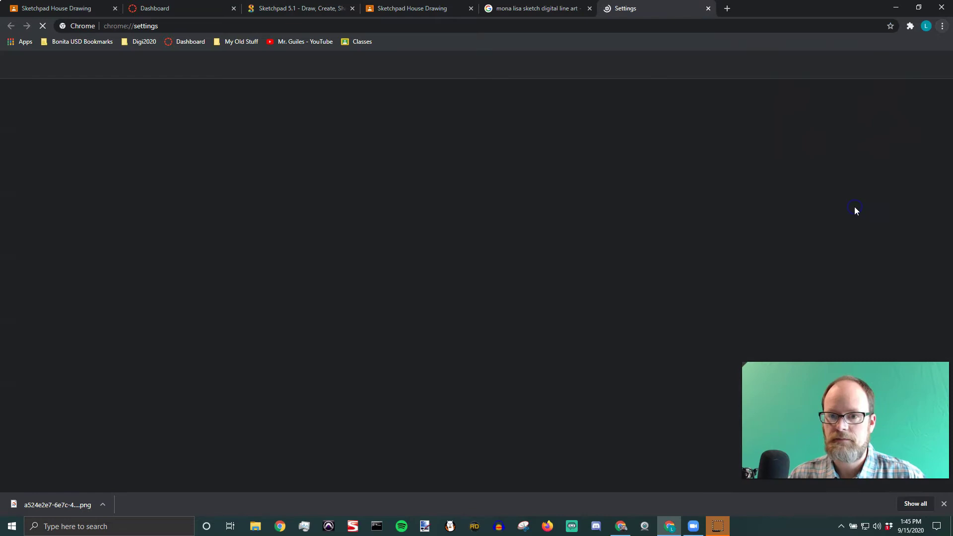
scroll(495, 229, "down", 2)
scroll(495, 229, "down", 10)
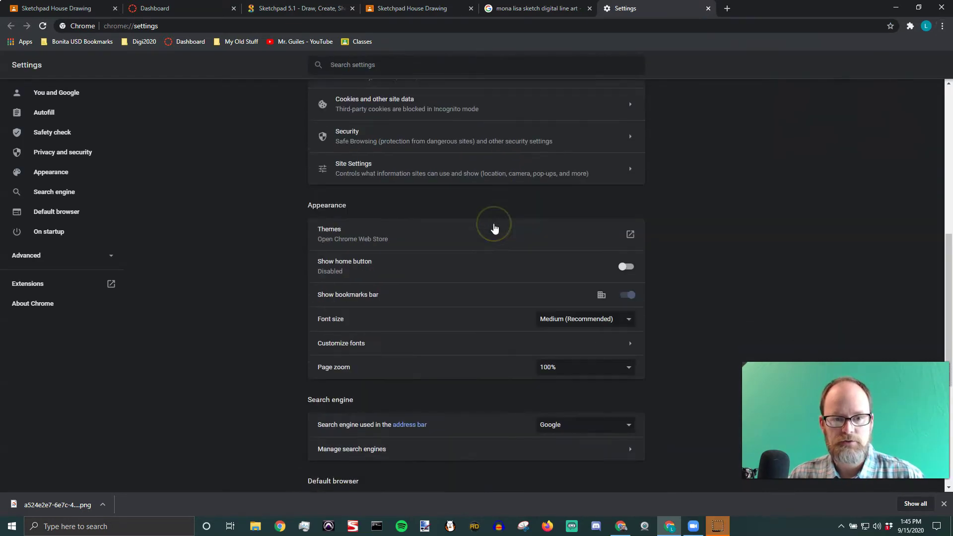
left_click(489, 452)
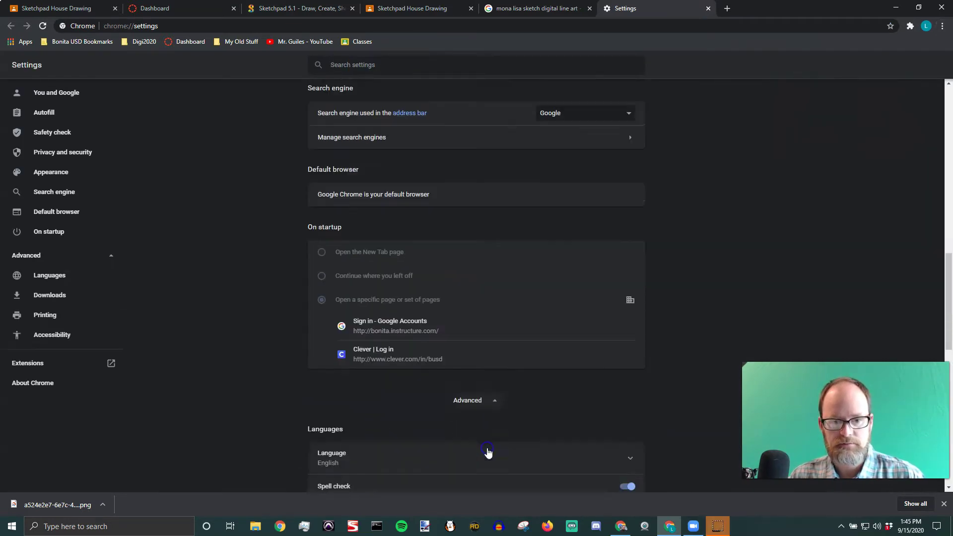
scroll(430, 326, "down", 5)
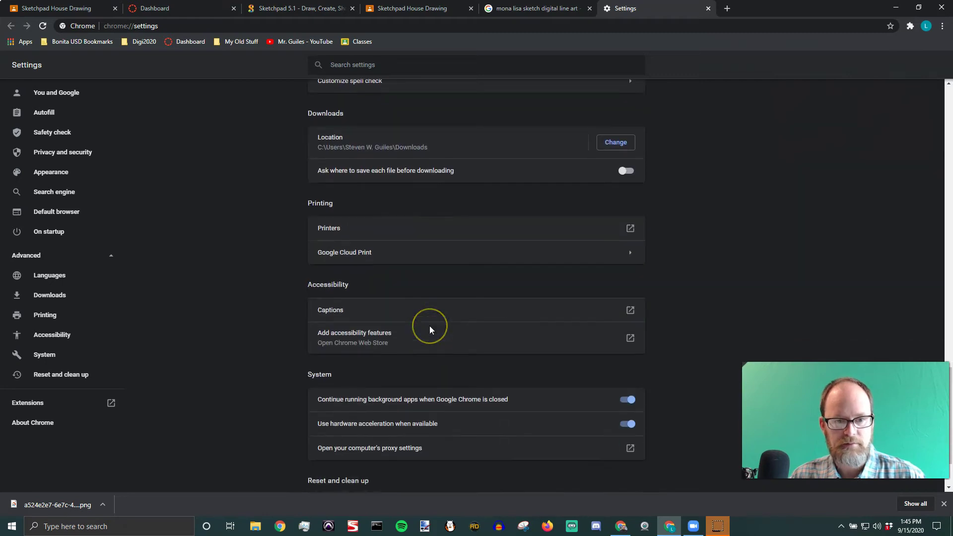
scroll(430, 325, "up", 2)
scroll(430, 328, "up", 1)
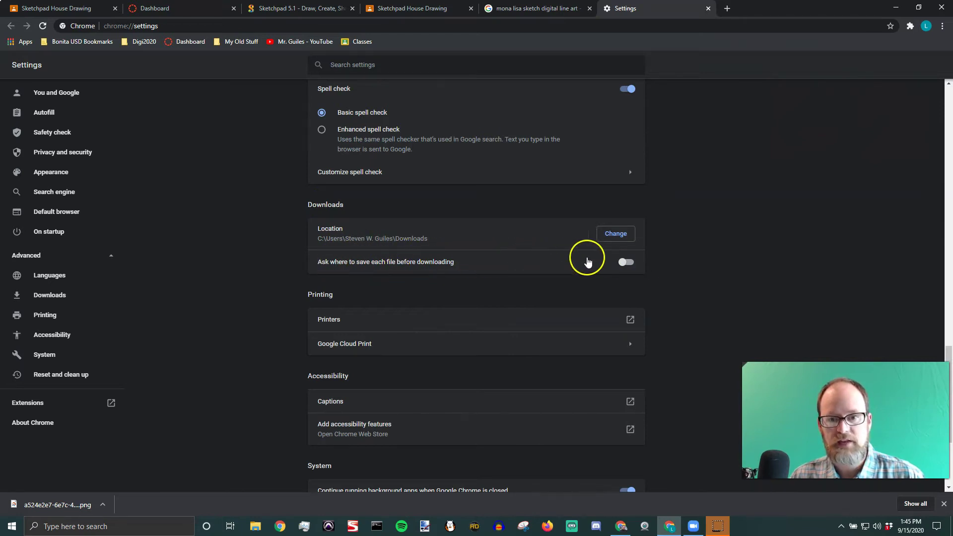
left_click(628, 263)
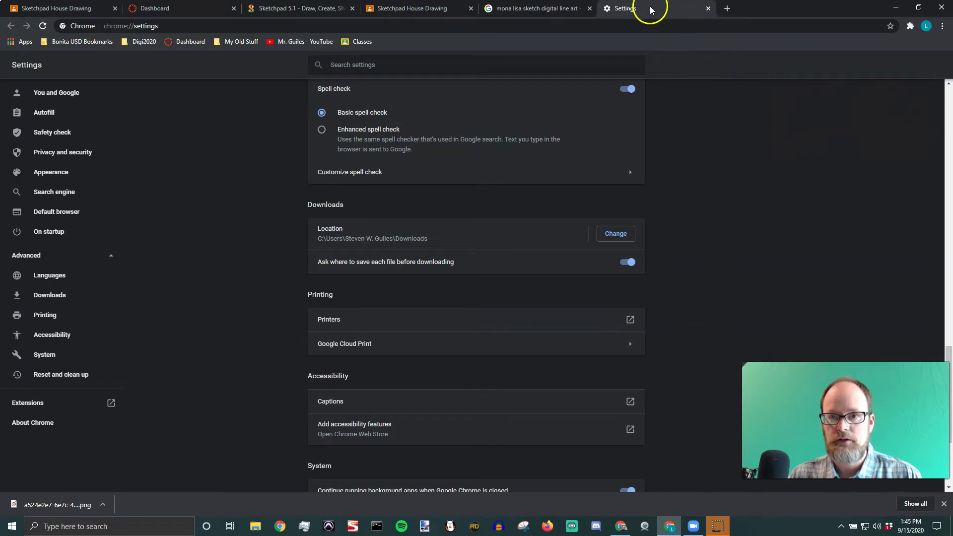
- Close Chrome Settings and export the drawing as PNG again, bringing up the save dialog
left_click(708, 8)
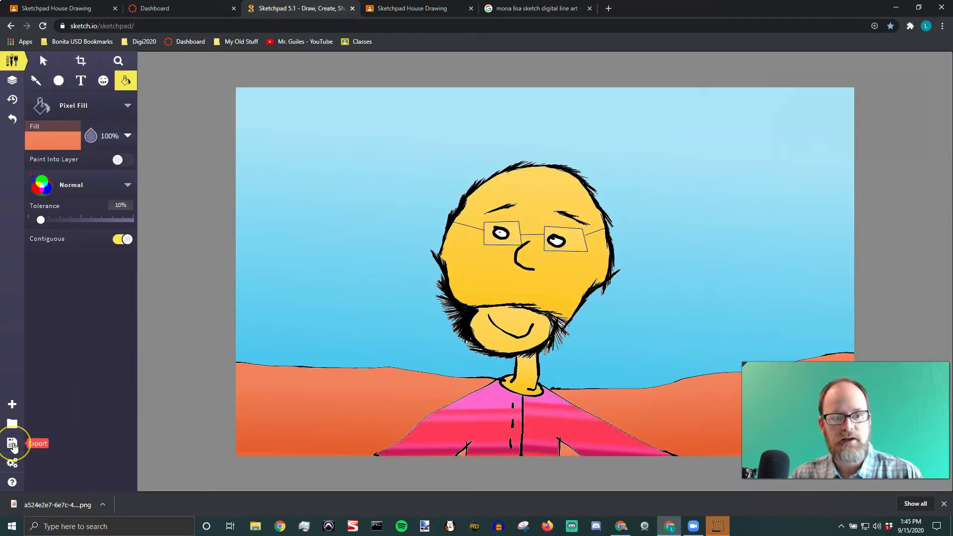
left_click(13, 444)
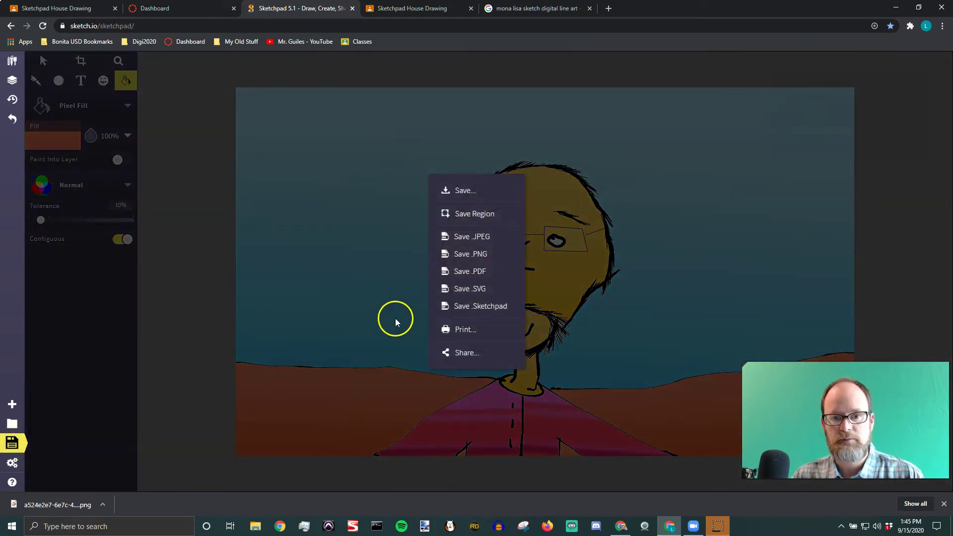
left_click(467, 255)
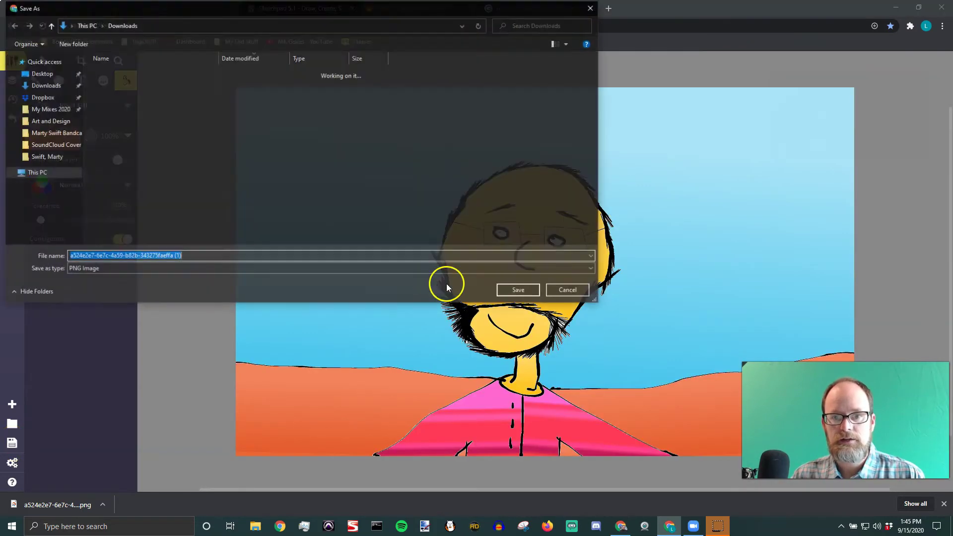
left_click_drag(321, 12, 526, 67)
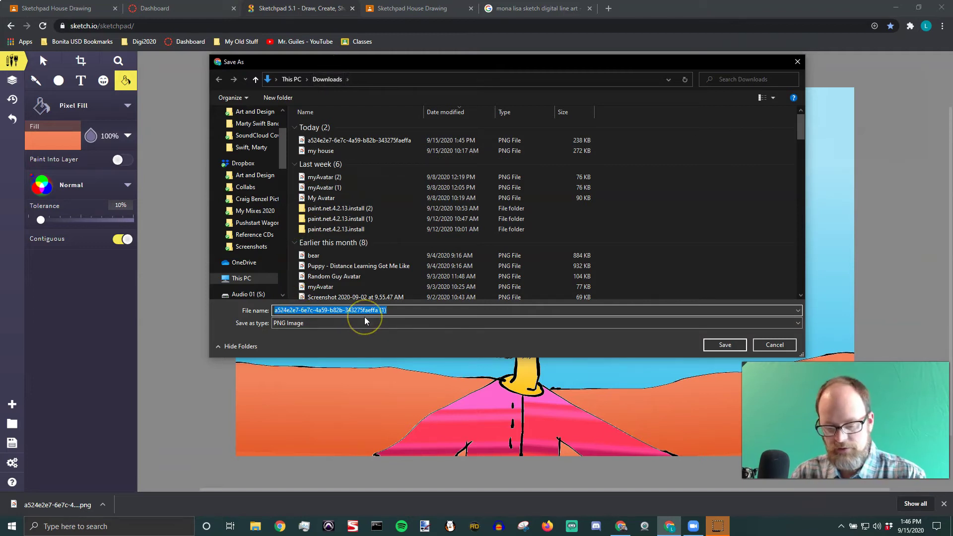
- Name the file 'My Self Portrait' and save it to Downloads
type("My House")
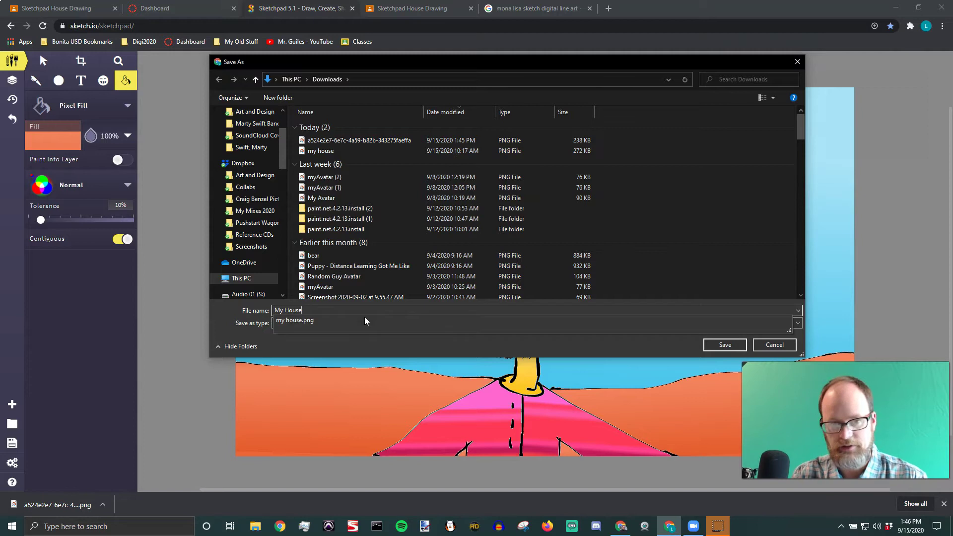
key("BackSpace")
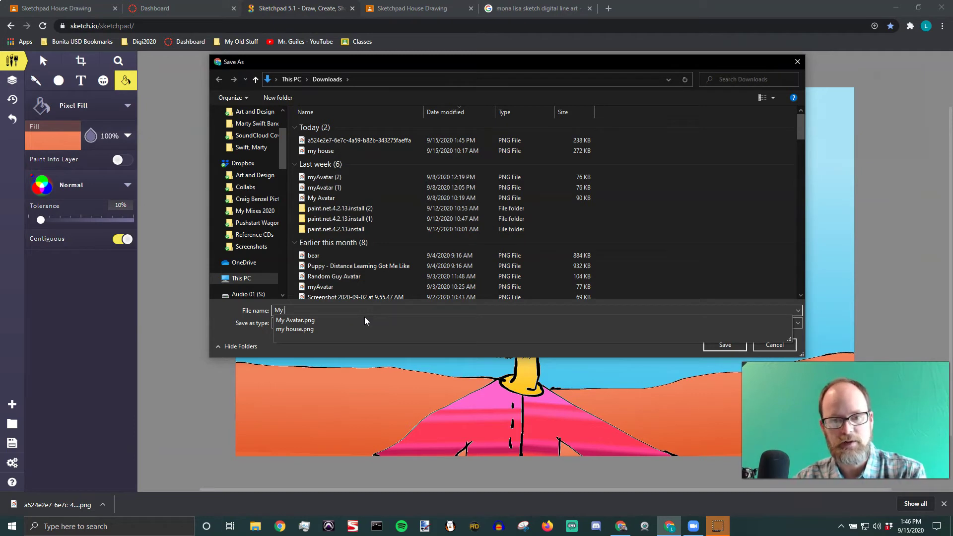
type("Self Portrait")
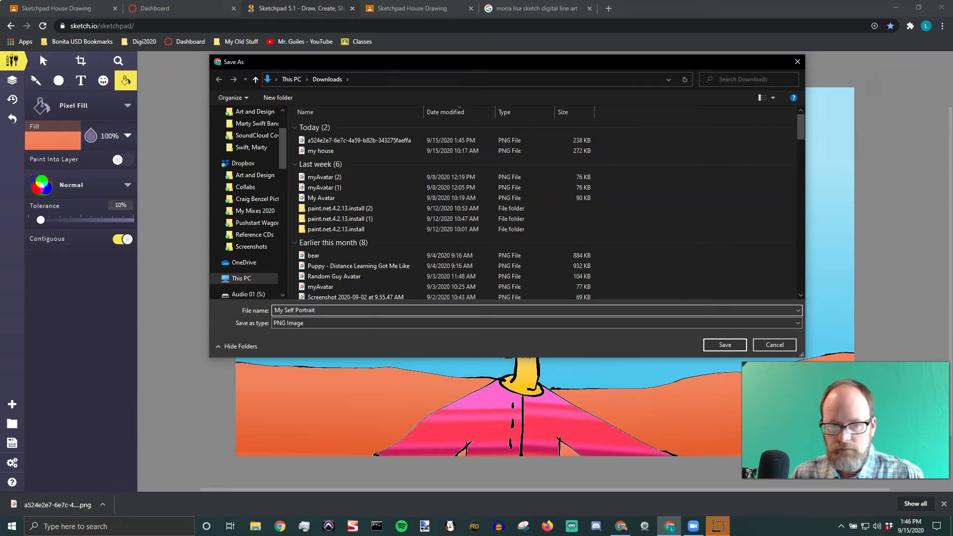
left_click(725, 344)
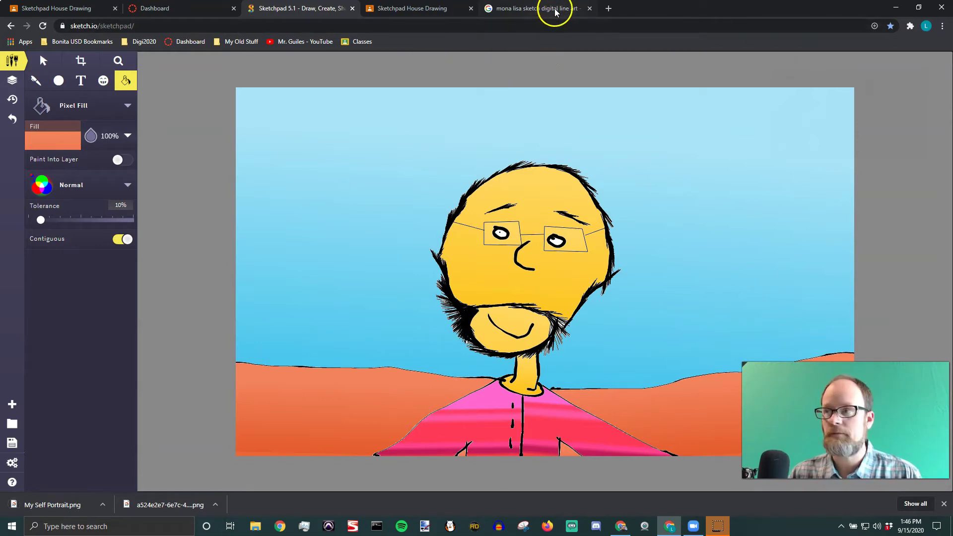
- Search 'google classroom' in a new tab, open the Classroom site, and bookmark it
left_click(609, 8)
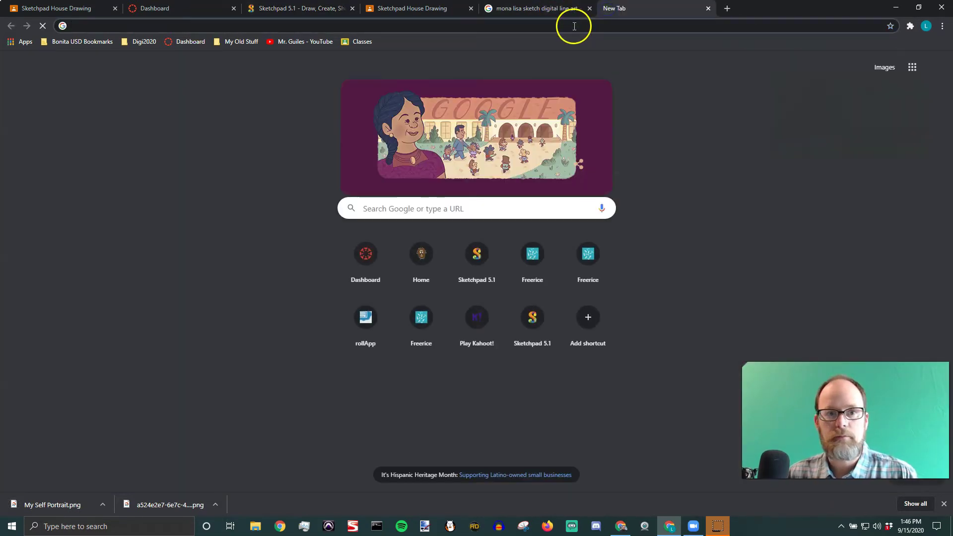
left_click(575, 26)
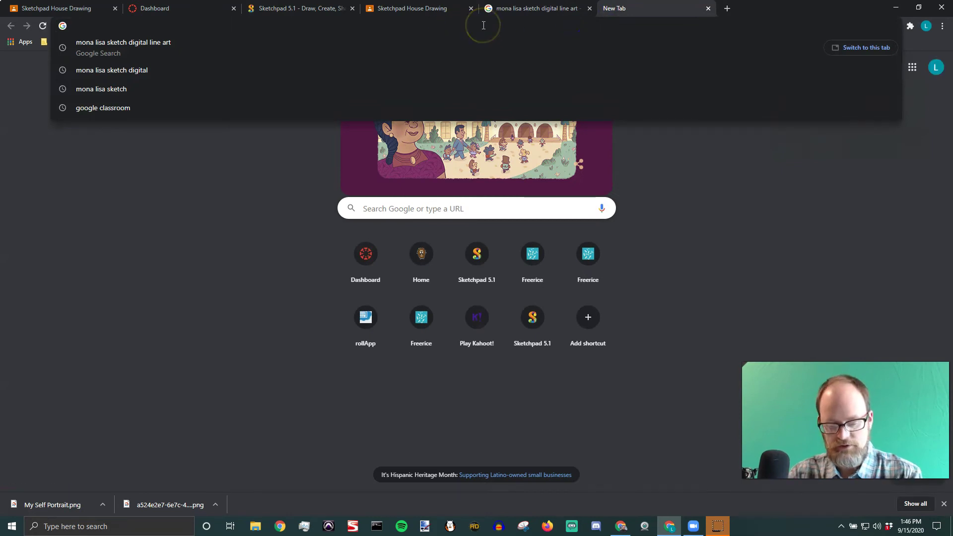
type("google class")
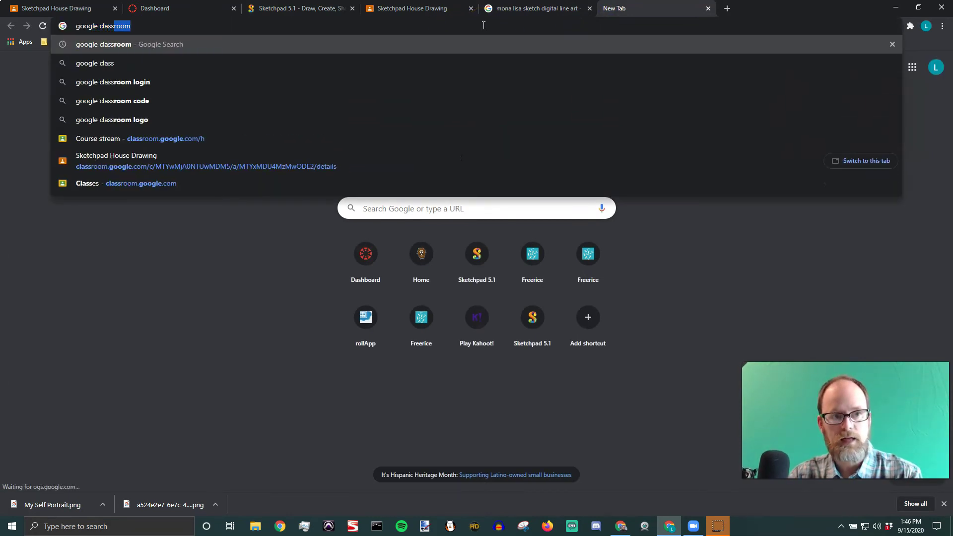
type("room")
key("Return")
left_click(419, 67)
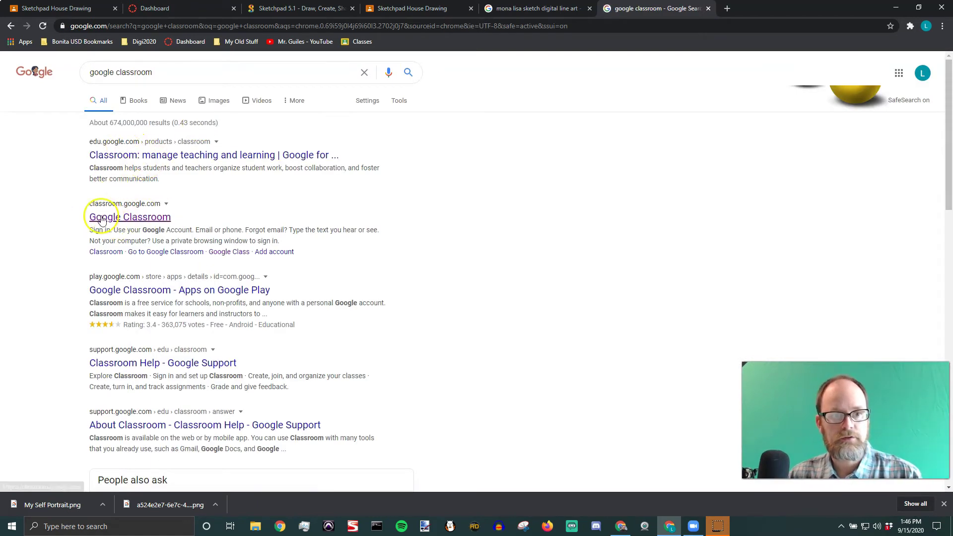
left_click(120, 218)
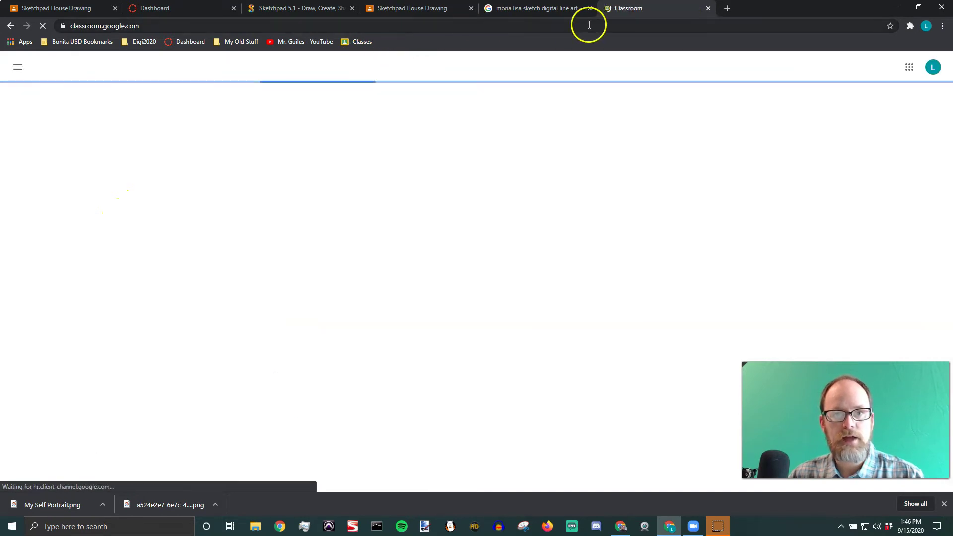
left_click_drag(64, 25, 384, 43)
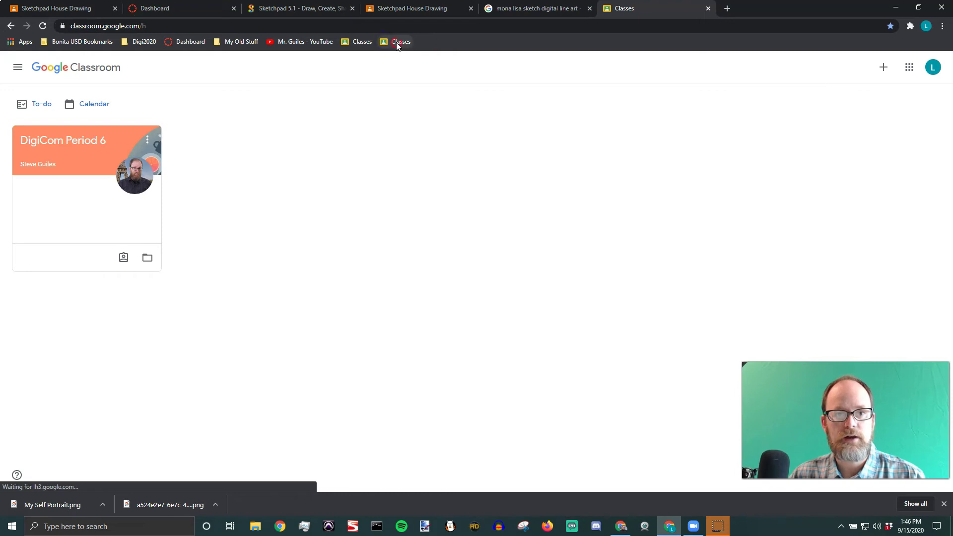
- Delete the duplicate Classes bookmark and open the DigiCom Period 6 class
right_click(395, 41)
left_click(430, 149)
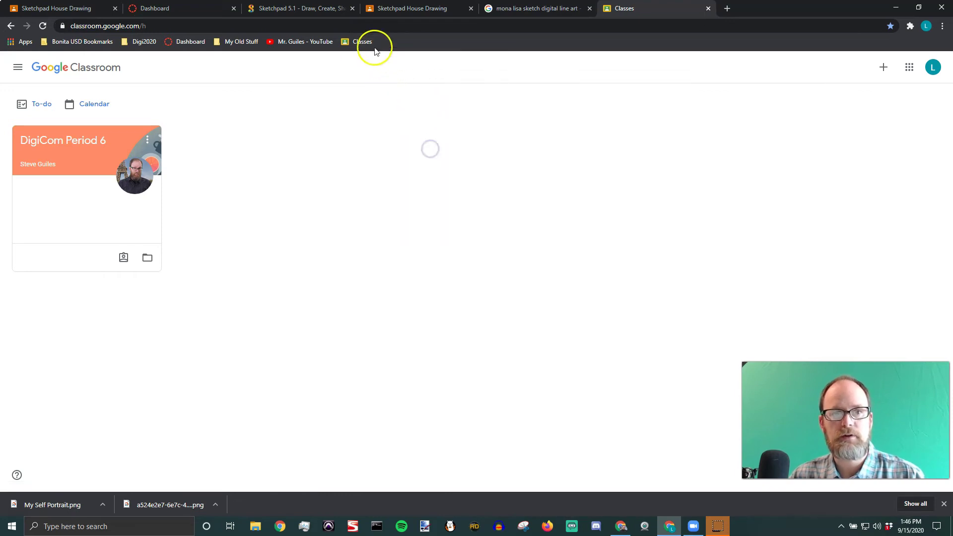
left_click(74, 141)
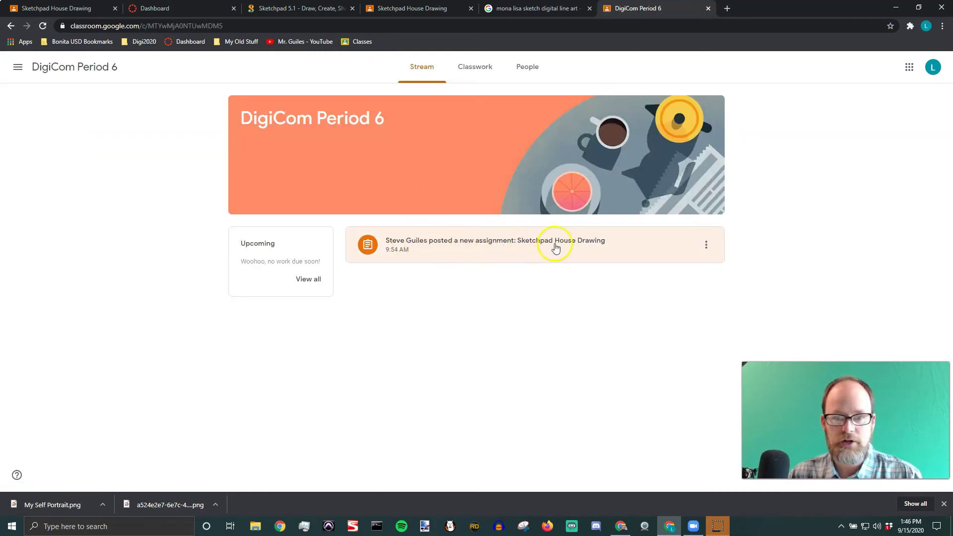
- Open the Sketchpad House Drawing assignment and choose to attach a file
left_click(530, 247)
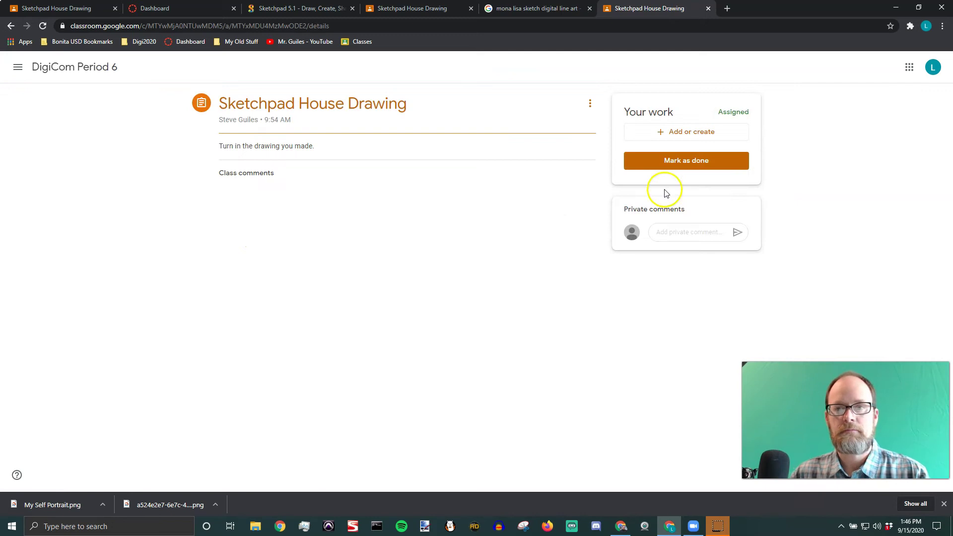
left_click(687, 134)
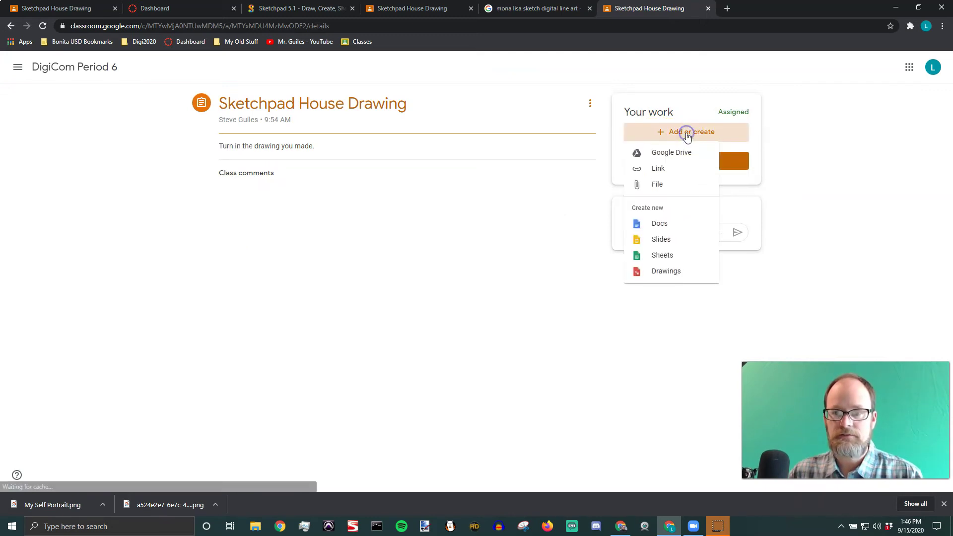
left_click(656, 188)
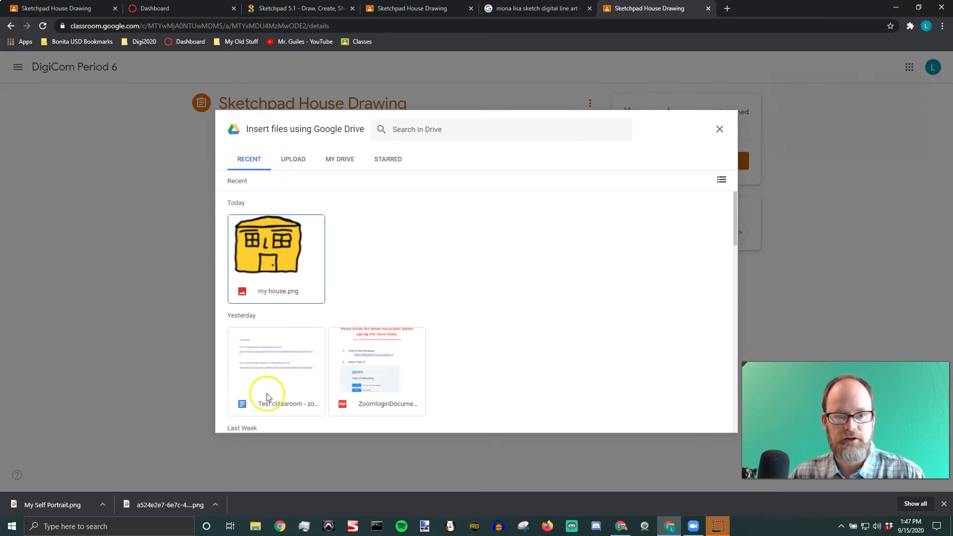
- Upload My Self Portrait.png from Downloads as the assignment's attachment
left_click(294, 160)
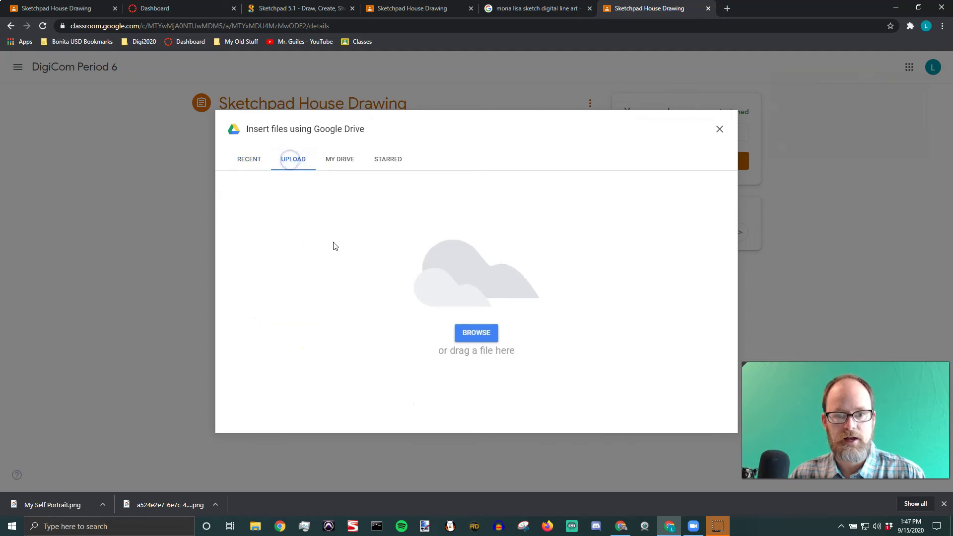
left_click(475, 333)
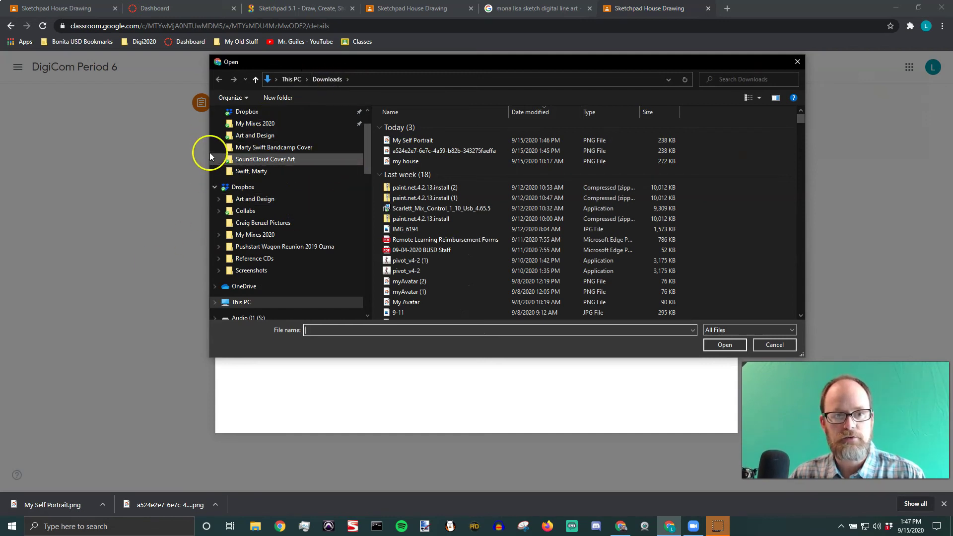
left_click_drag(370, 160, 371, 134)
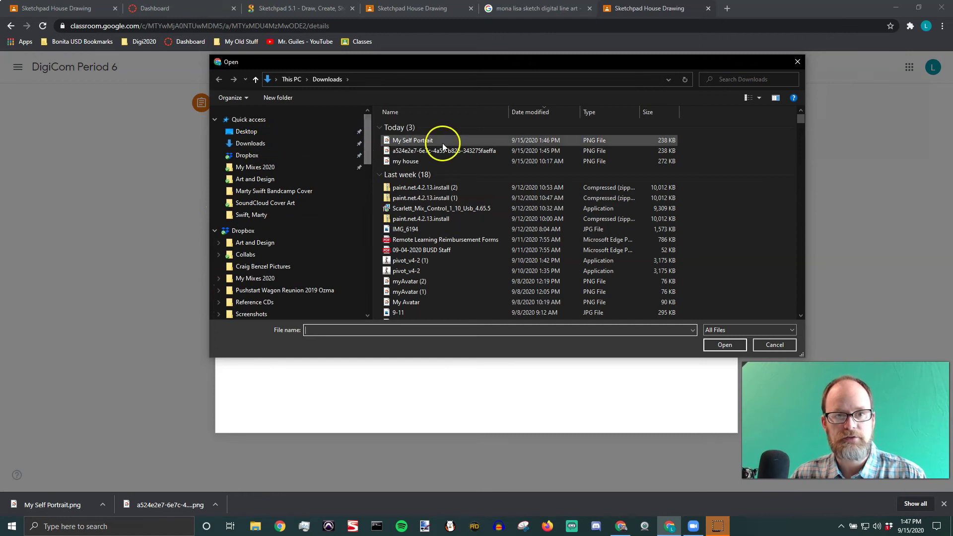
left_click(420, 141)
left_click(715, 345)
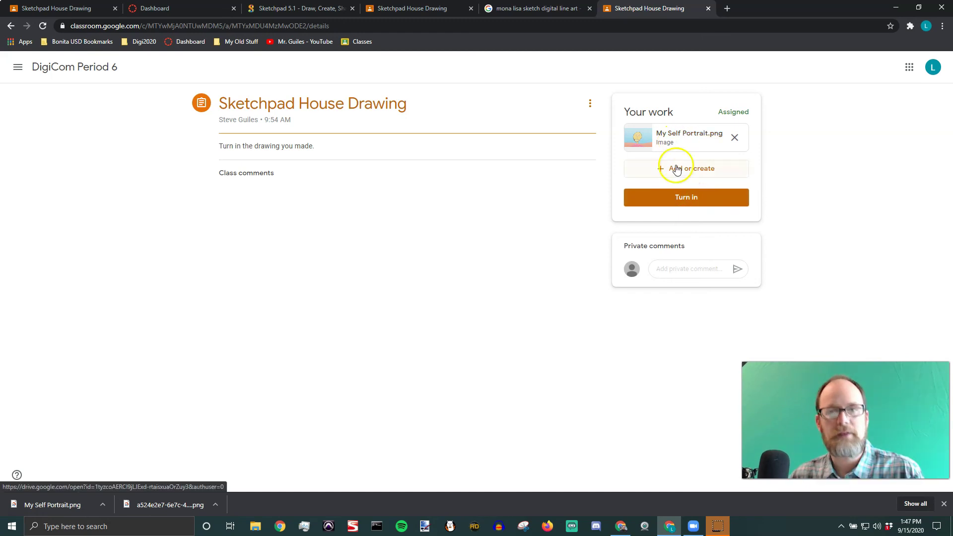
- Turn in the Sketchpad House Drawing assignment and preview My Self Portrait.png full-size
left_click(680, 198)
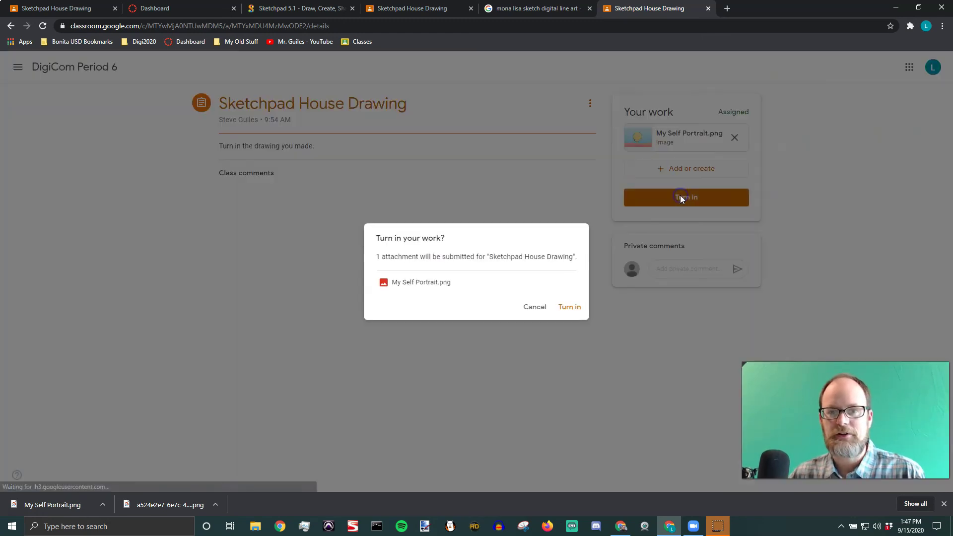
left_click(571, 307)
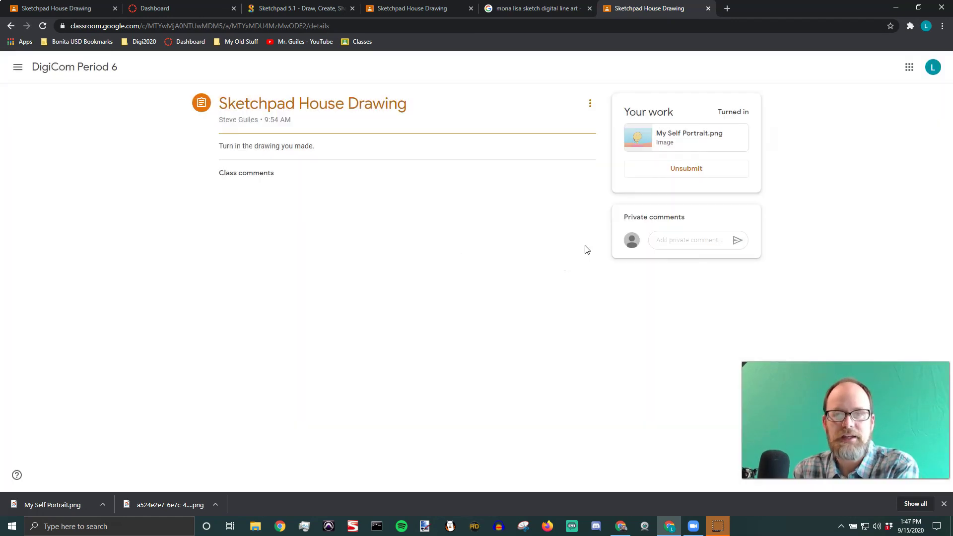
left_click(639, 136)
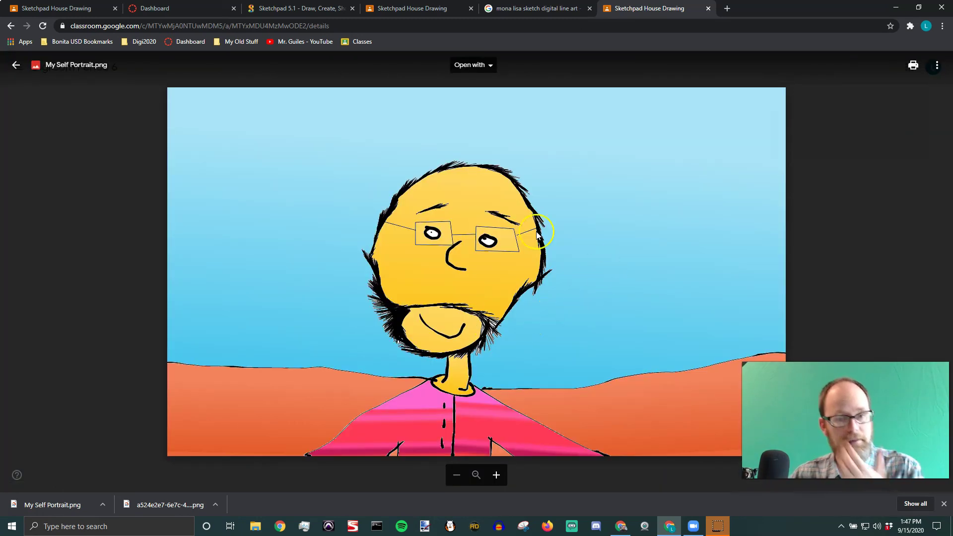